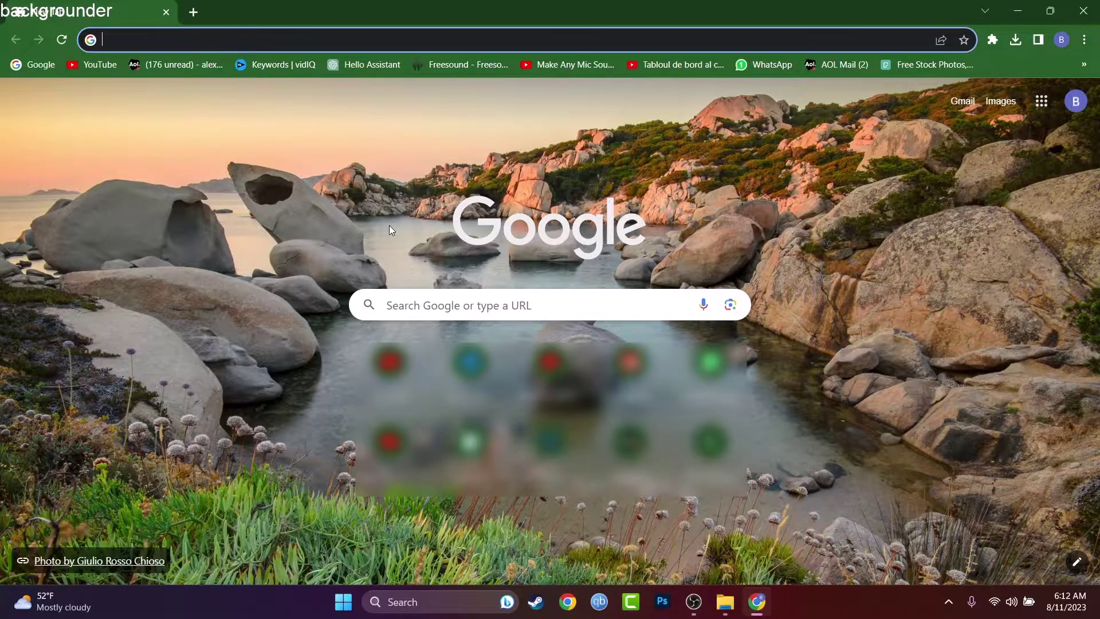
# Step: Open mail.aol.com and sign in to the AOL account with the prefilled username
pyautogui.write('mail.')
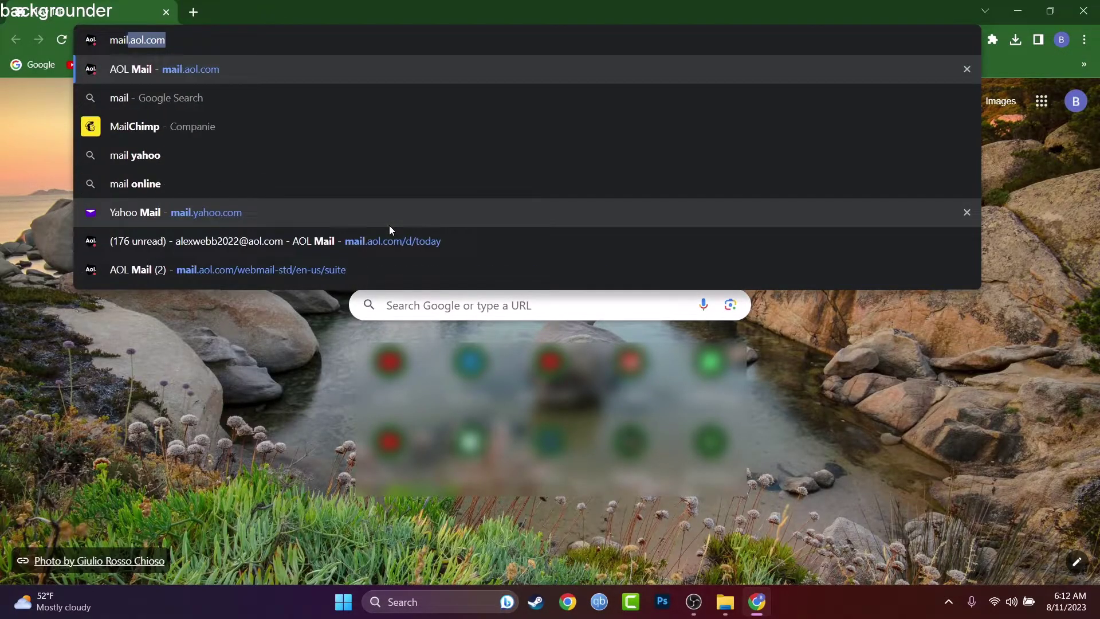
pyautogui.write('aol.com')
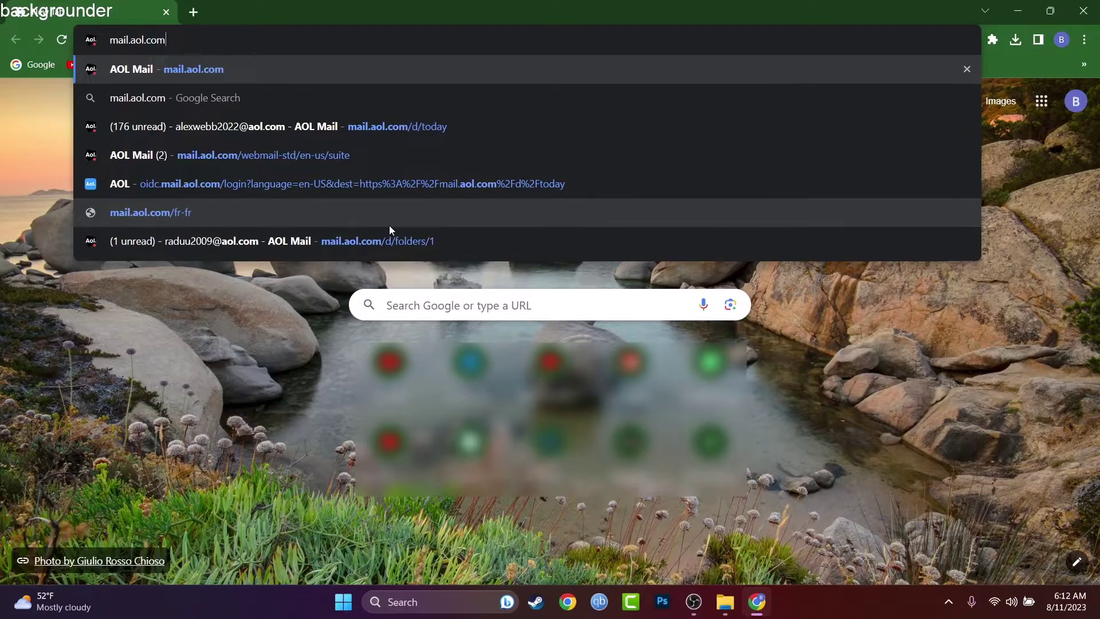
pyautogui.press('Return')
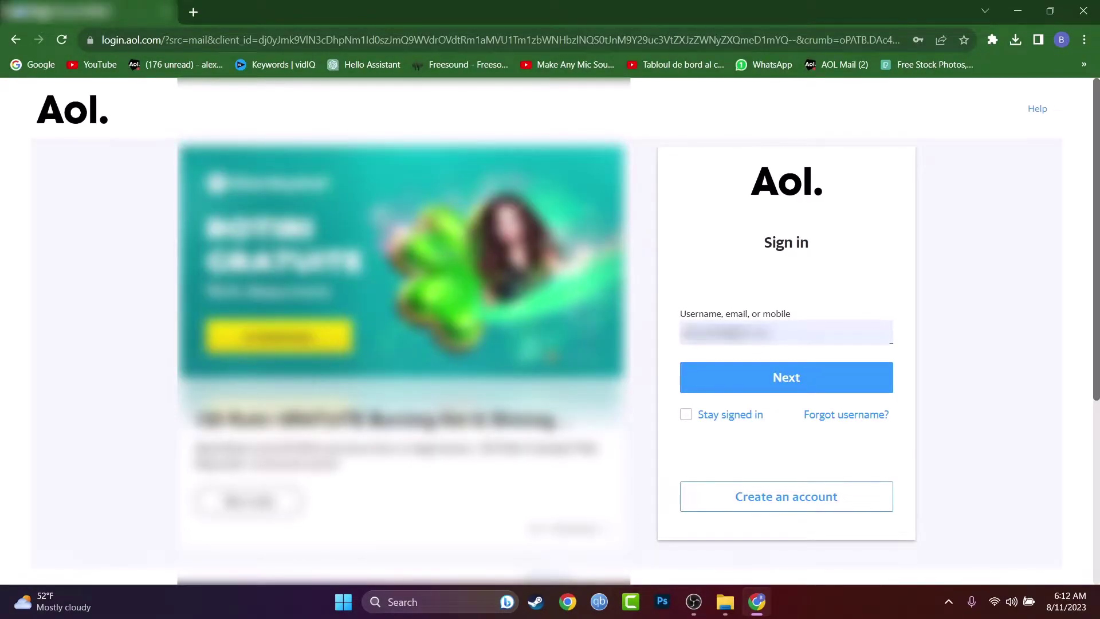
pyautogui.click(855, 382)
pyautogui.click(855, 383)
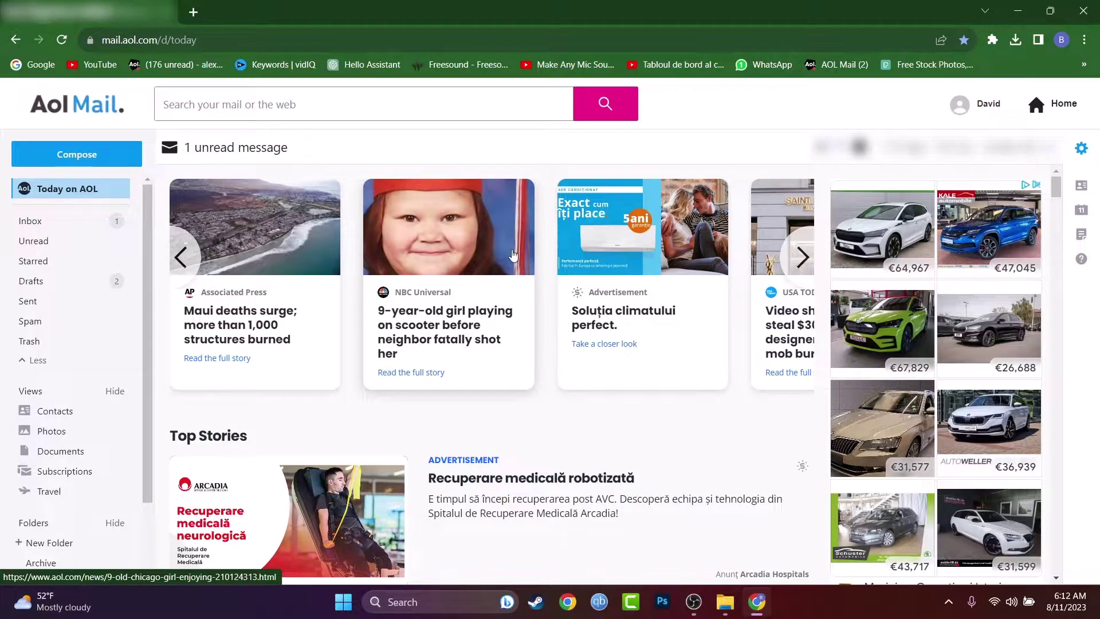
# Step: Reload the AOL Mail start page and return to the mailbox
pyautogui.moveTo(987, 116)
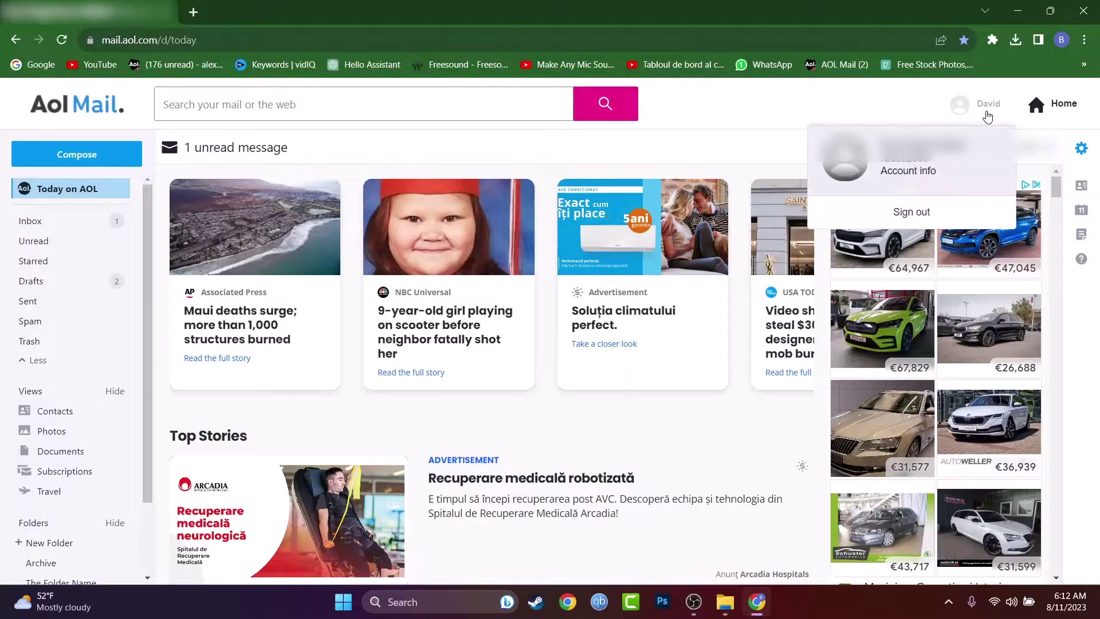
pyautogui.click(94, 120)
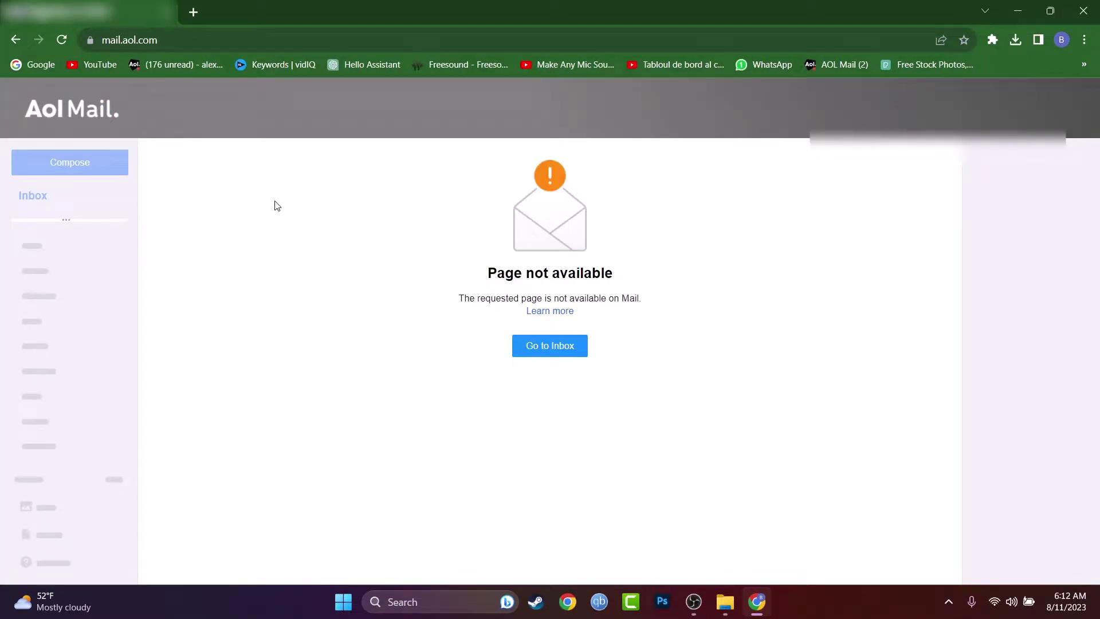
pyautogui.click(566, 350)
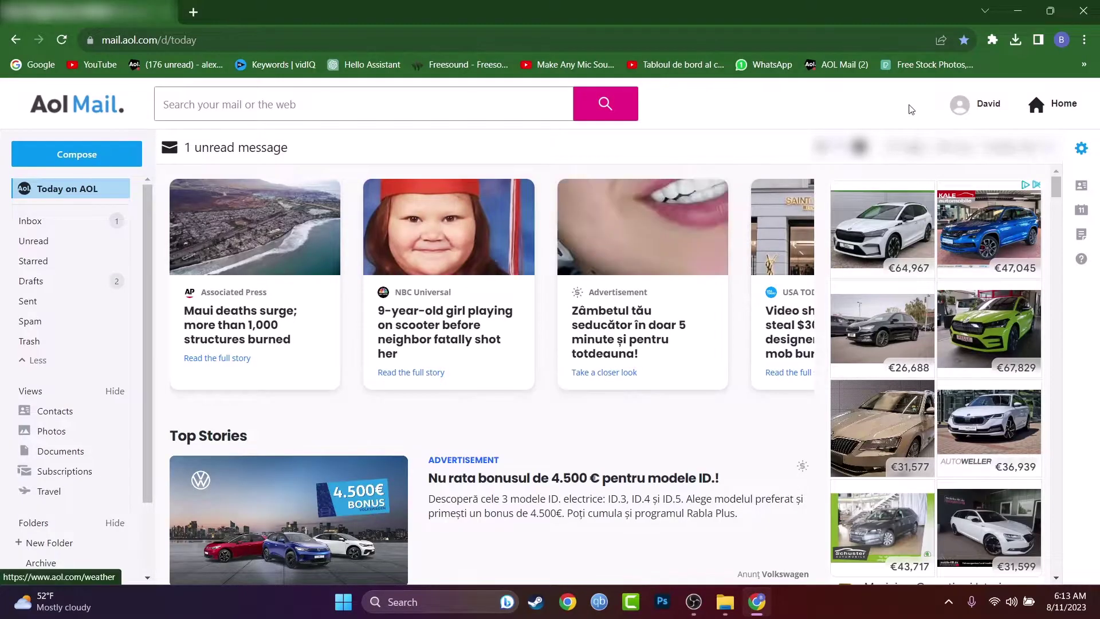
# Step: Open the full mail settings and display the Filters section
pyautogui.click(1081, 150)
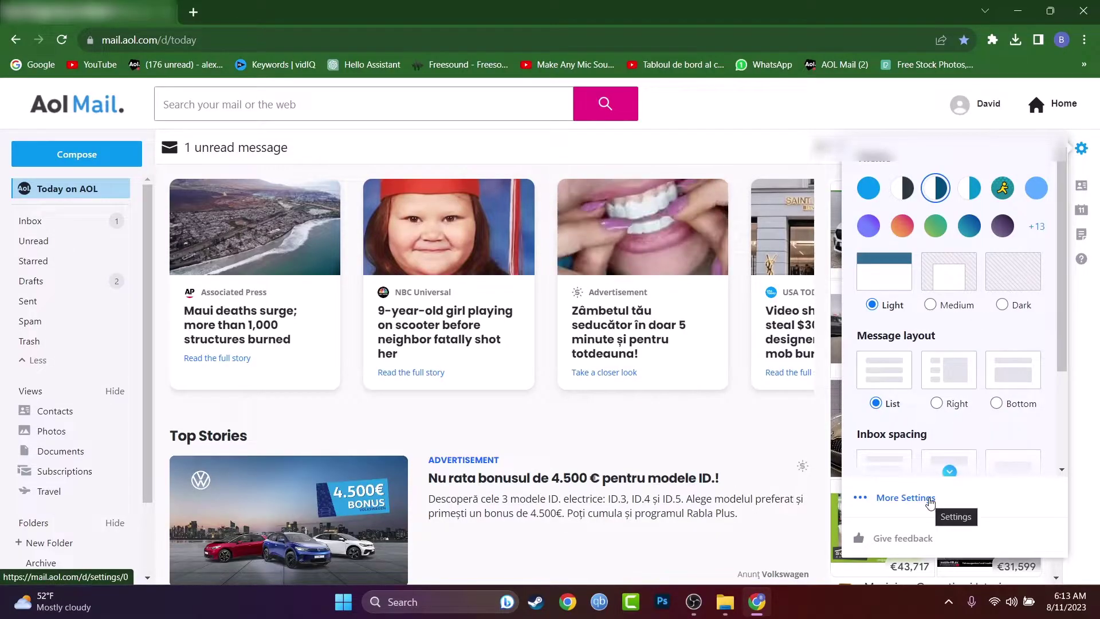
pyautogui.click(929, 500)
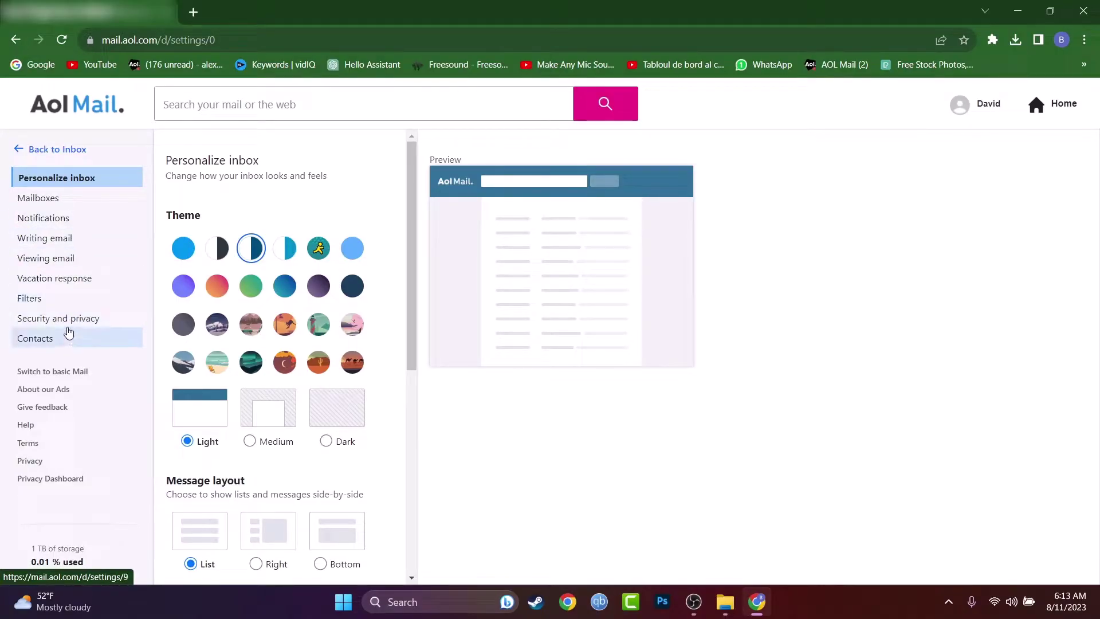
pyautogui.click(42, 302)
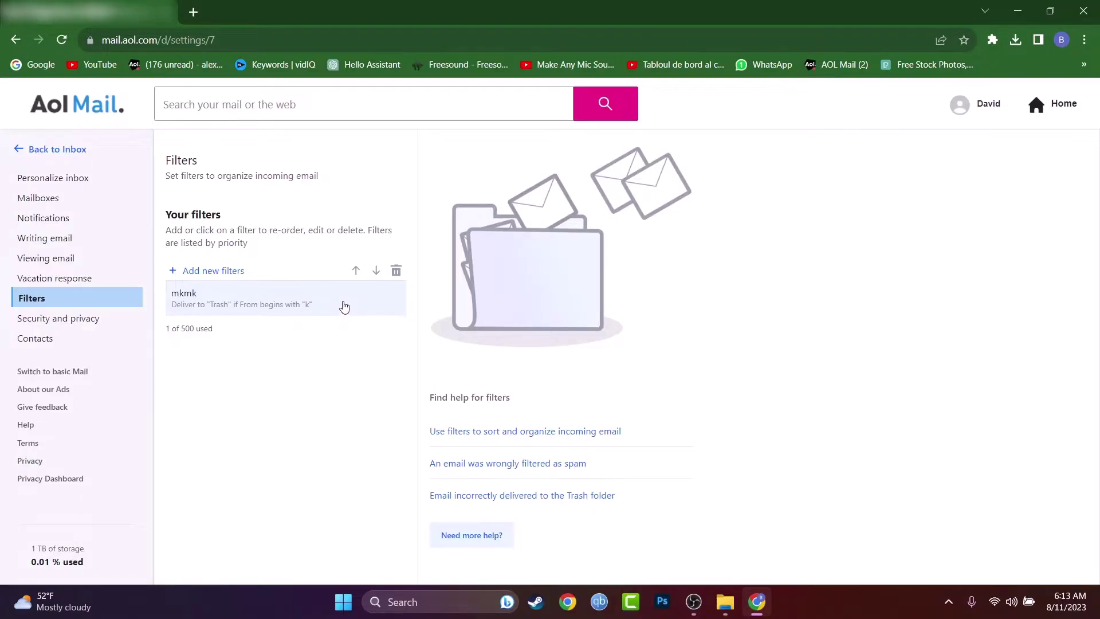
# Step: Delete the "mkmk" filter that delivers matching incoming mail to Trash
pyautogui.click(294, 305)
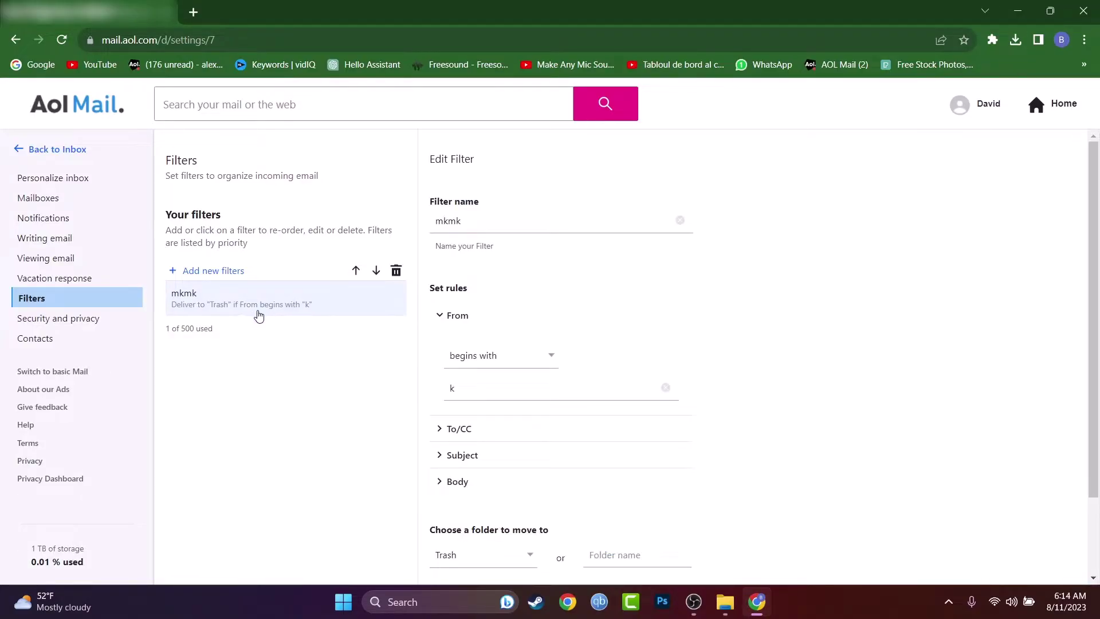
pyautogui.click(312, 303)
pyautogui.click(396, 271)
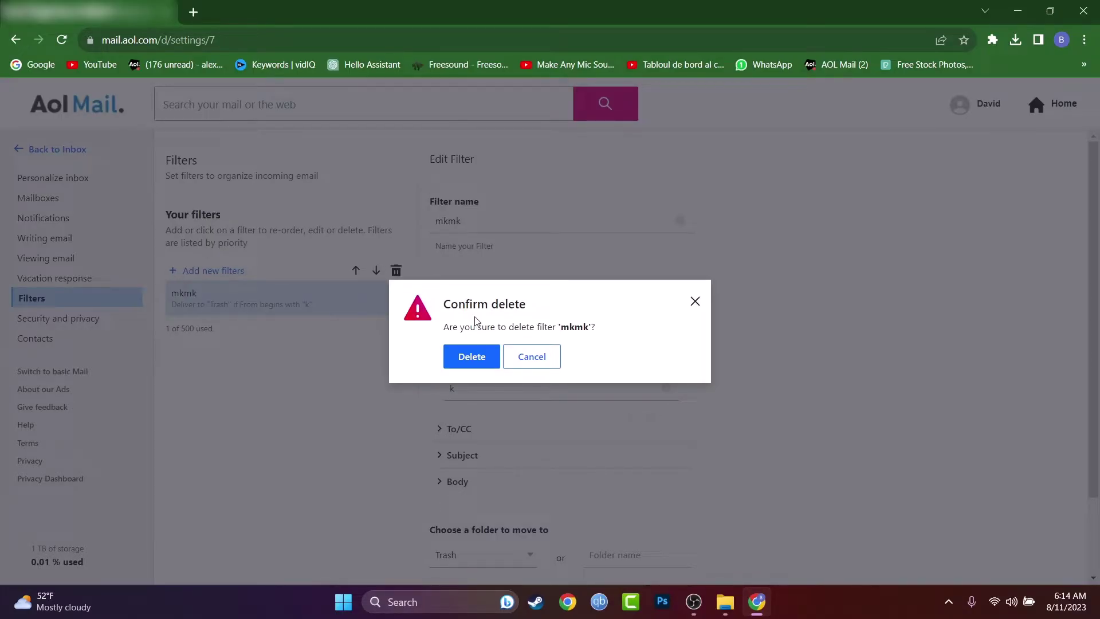
pyautogui.click(487, 356)
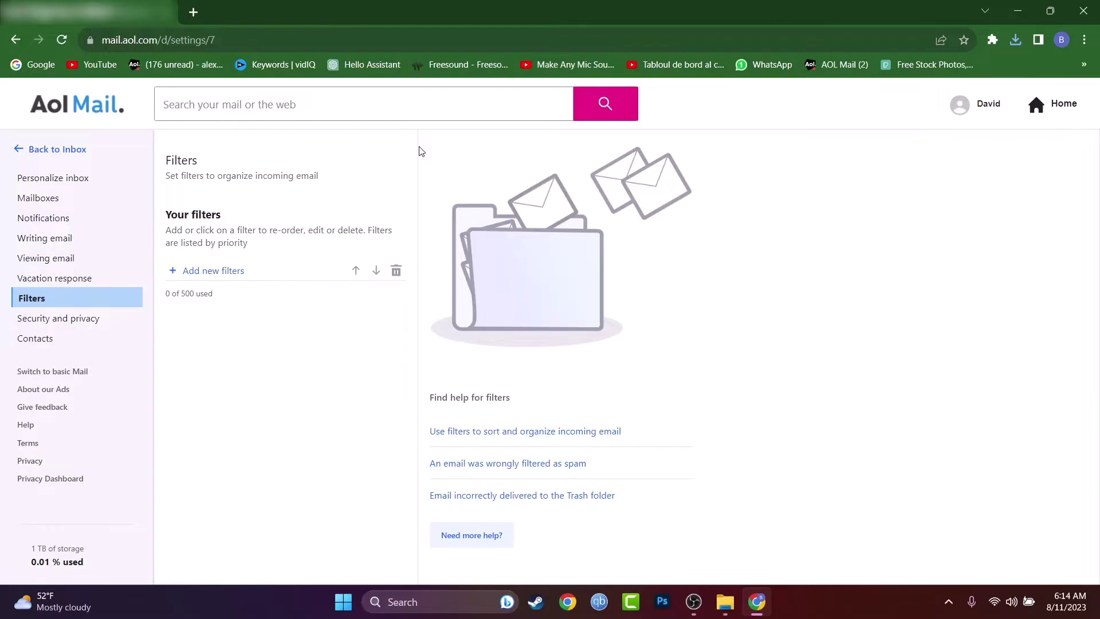
# Step: Open the browser history's Clear browsing data dialog and check its basic options and time range choices
pyautogui.hotkey('ctrl', 'h')
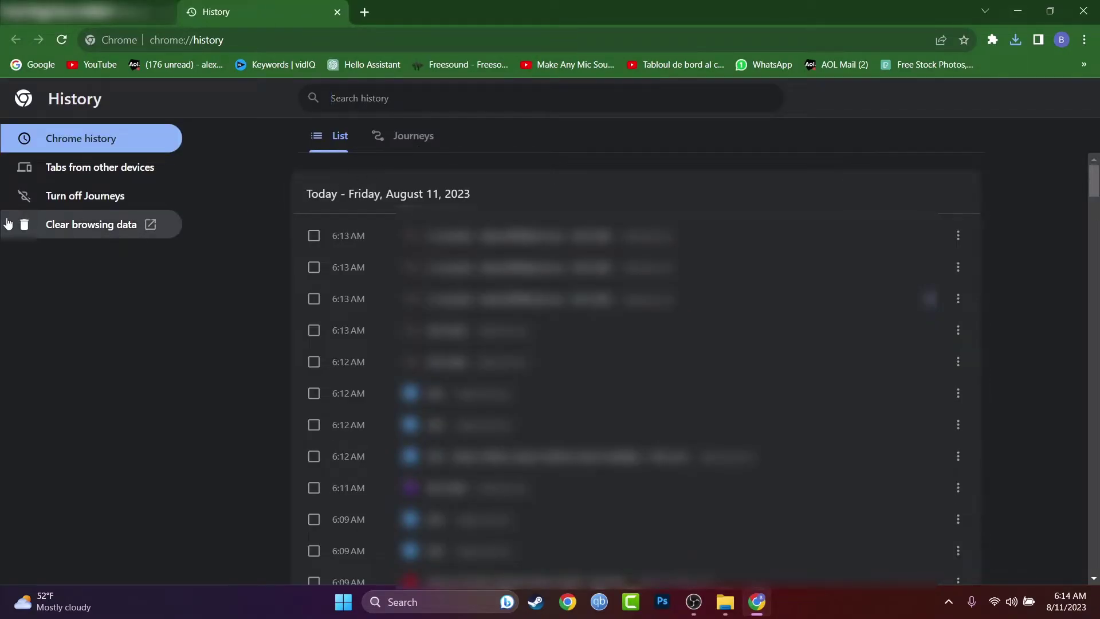
pyautogui.click(69, 238)
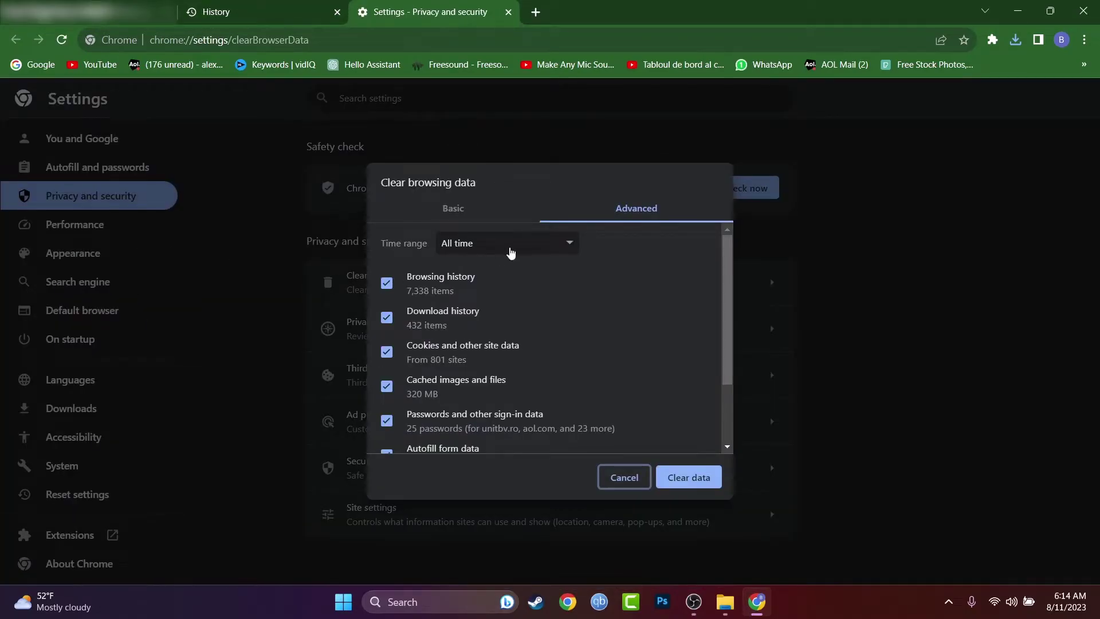
pyautogui.click(447, 227)
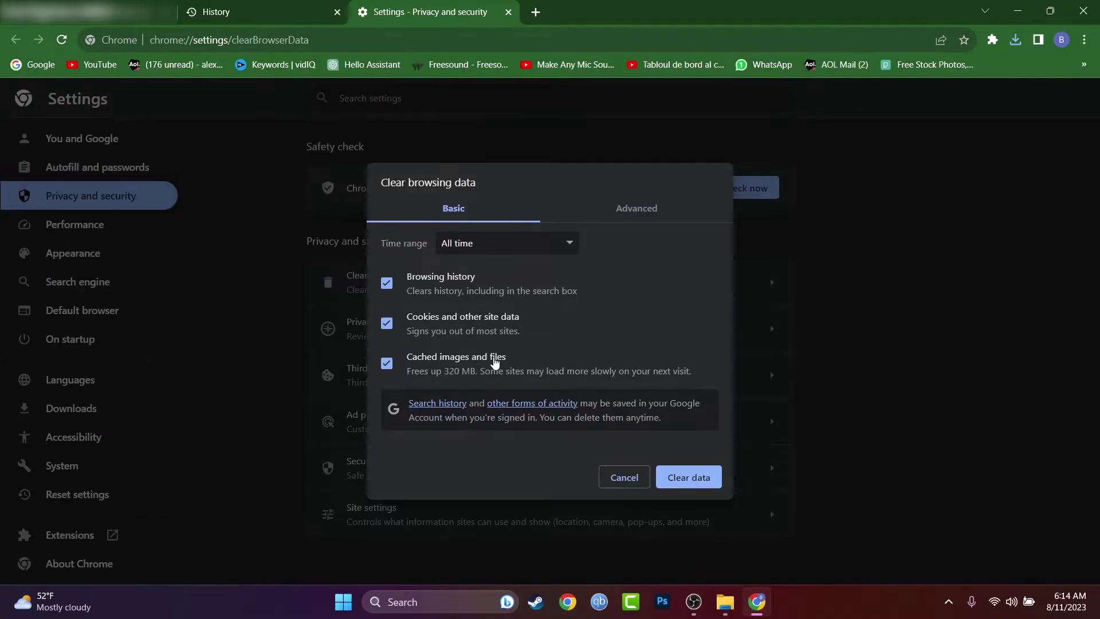
pyautogui.click(564, 243)
pyautogui.press('Escape')
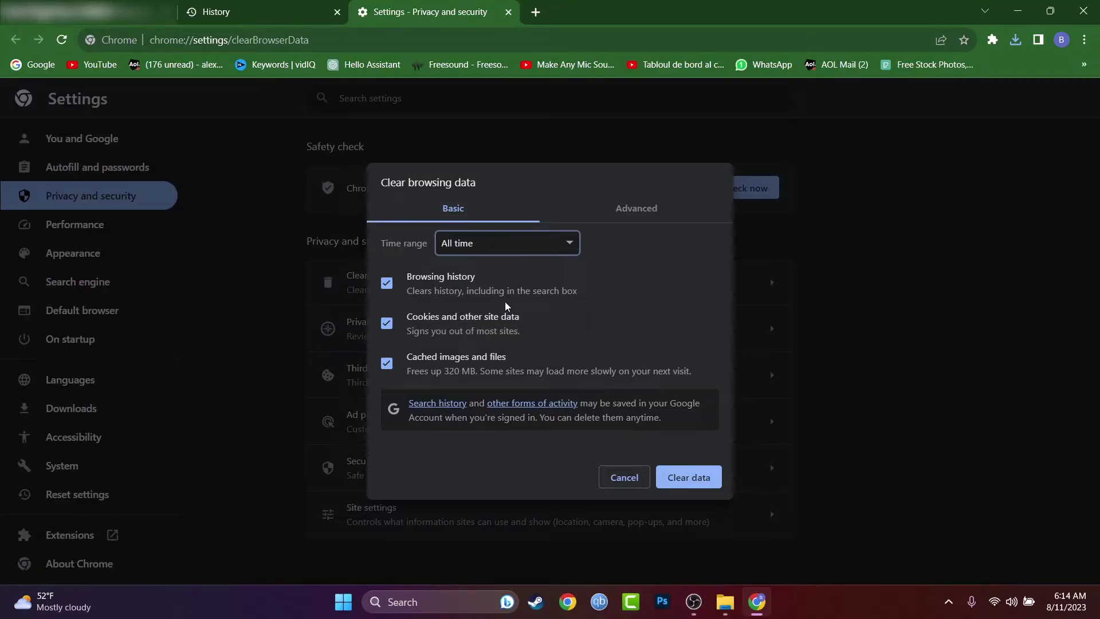
# Step: In the advanced clearing options, deselect Download history, Site settings and Hosted app data
pyautogui.click(625, 216)
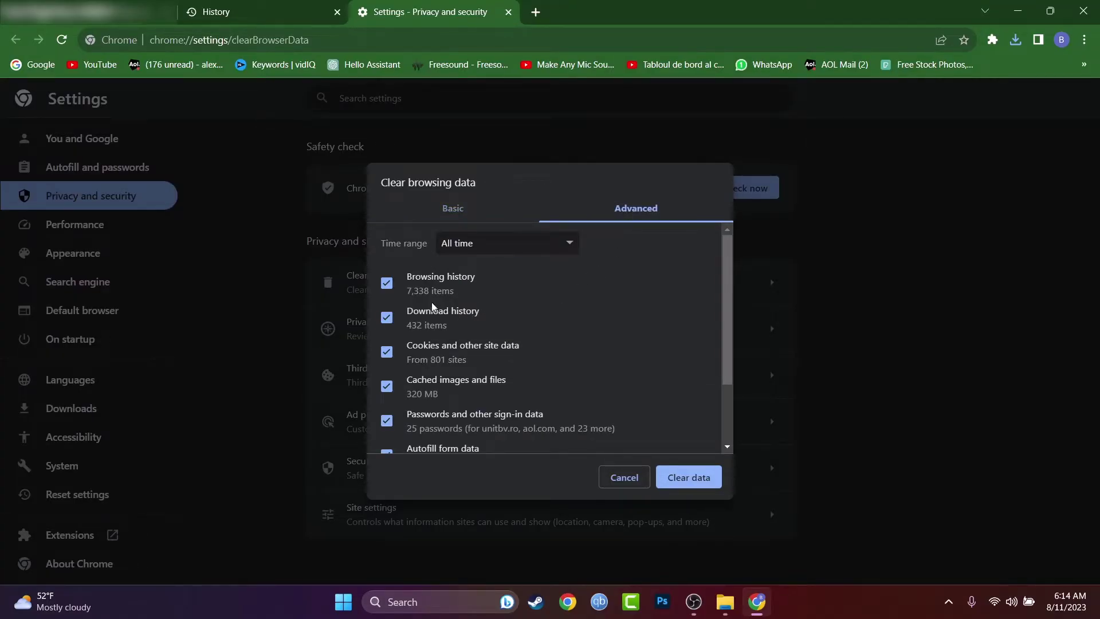
pyautogui.click(388, 319)
pyautogui.click(430, 316)
pyautogui.click(440, 318)
pyautogui.scroll(-3, 458, 452)
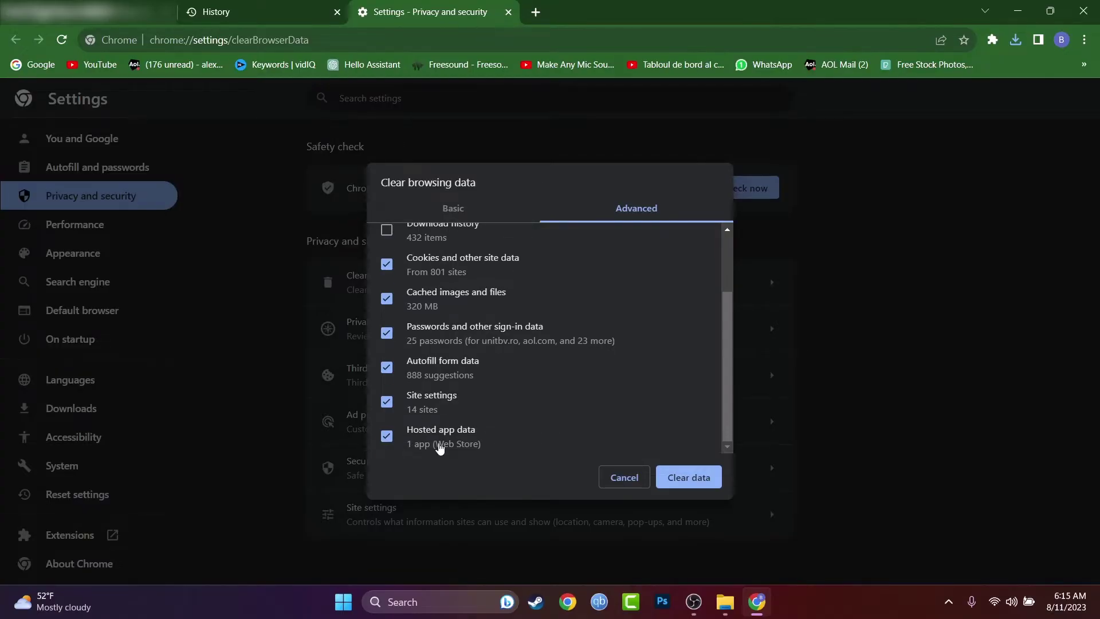
pyautogui.click(414, 405)
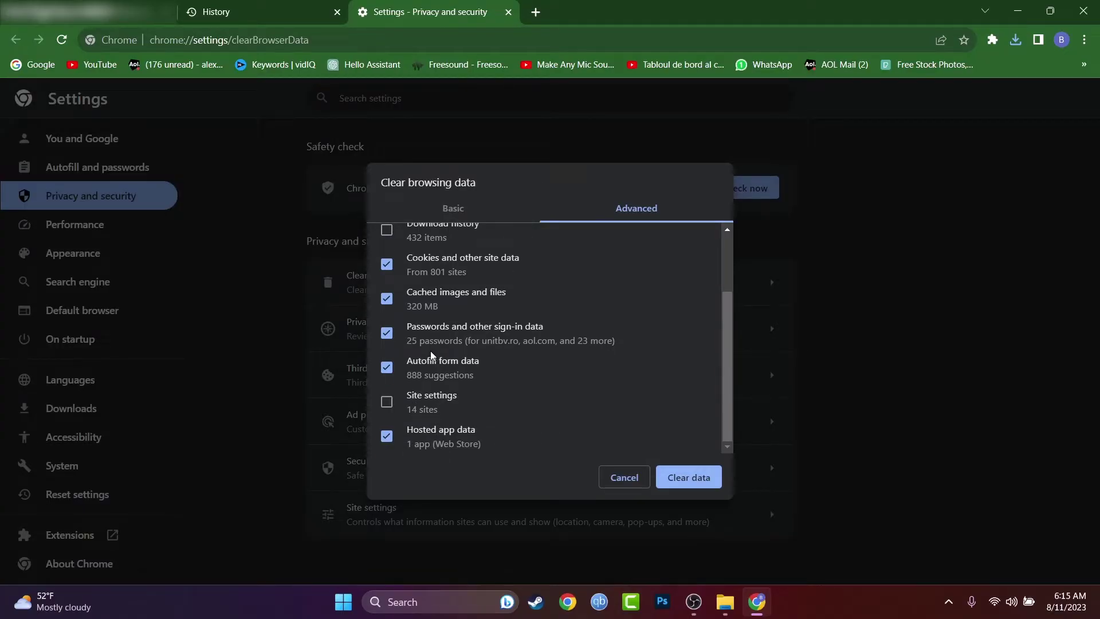
pyautogui.click(416, 446)
pyautogui.scroll(2, 489, 390)
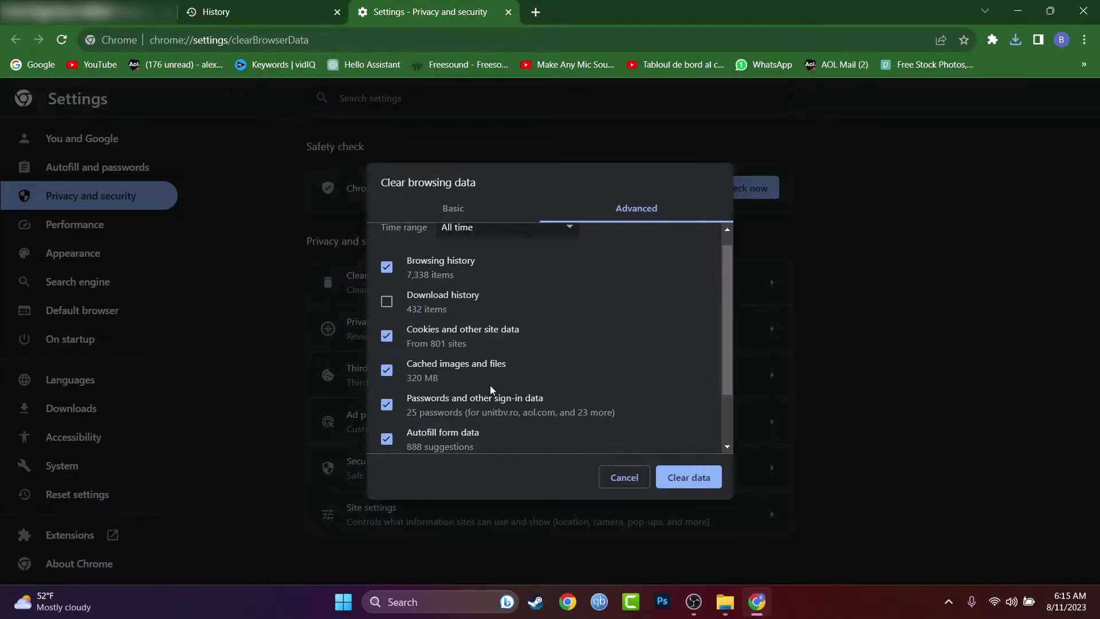
# Step: Deselect passwords, autofill form data, cookies and browsing history in the advanced options, keeping only Cached images and files selected
pyautogui.click(451, 408)
pyautogui.scroll(-2, 535, 389)
pyautogui.click(455, 372)
pyautogui.scroll(2, 453, 373)
pyautogui.click(448, 369)
pyautogui.click(446, 346)
pyautogui.click(447, 277)
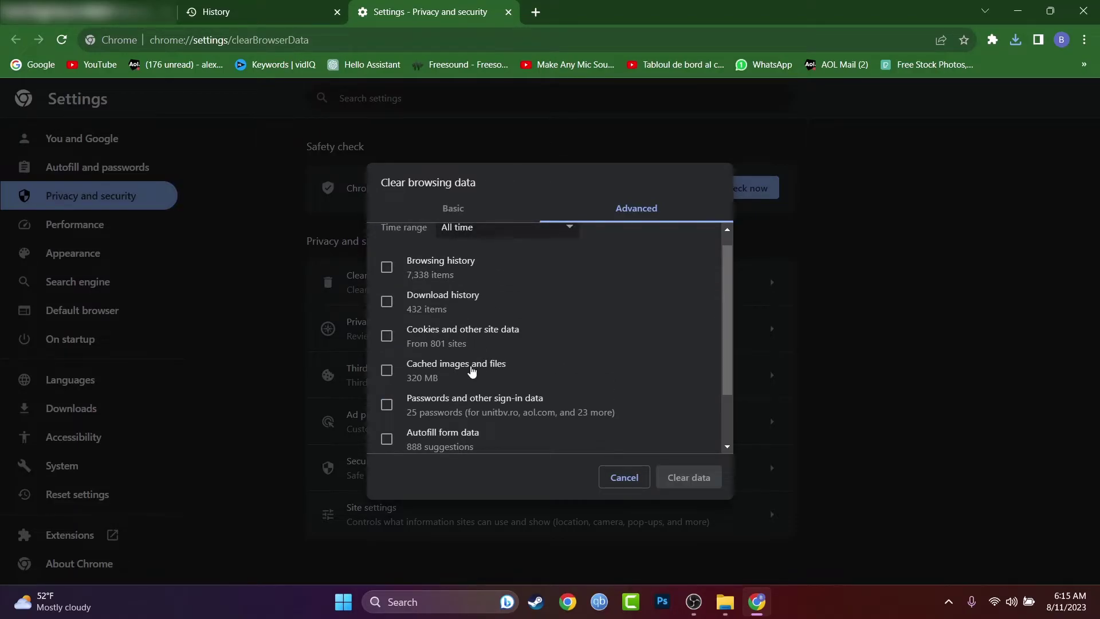
pyautogui.click(418, 369)
# Step: Deselect cookies and browsing history in the basic clearing options, and close the browser settings and history pages
pyautogui.click(455, 210)
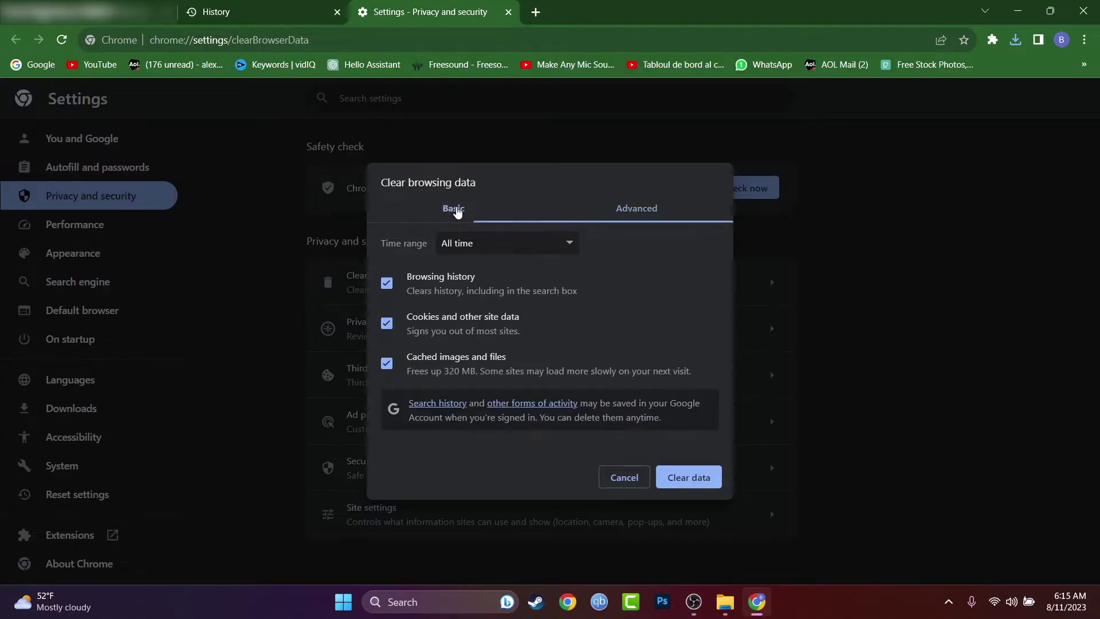
pyautogui.click(465, 330)
pyautogui.click(446, 286)
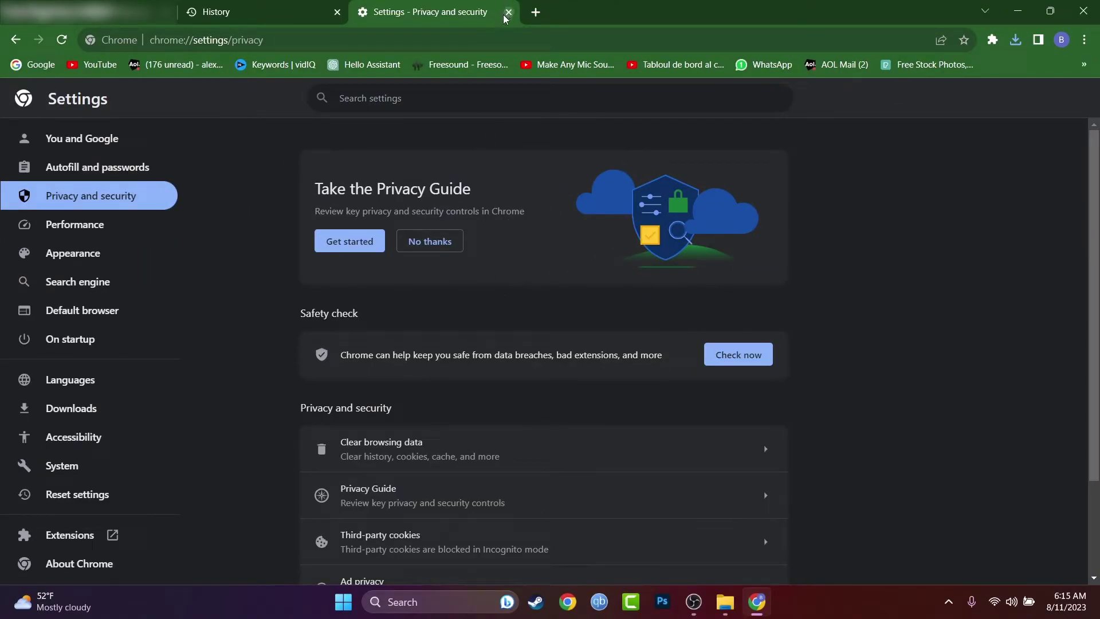
pyautogui.click(507, 13)
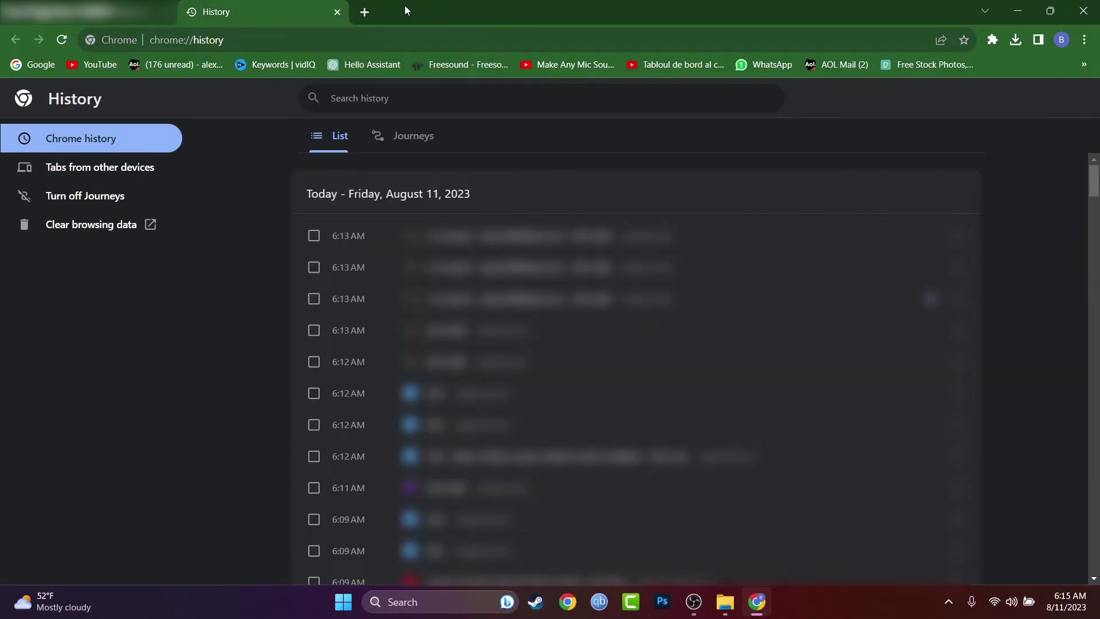
pyautogui.click(338, 13)
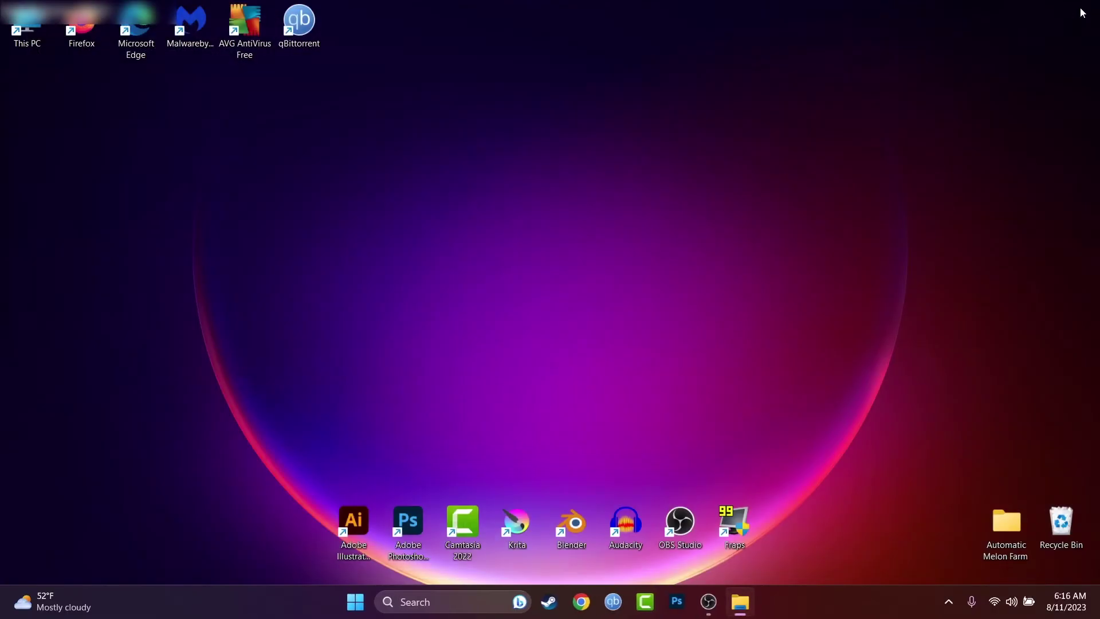
# Step: Refresh the Windows desktop
pyautogui.rightClick(408, 213)
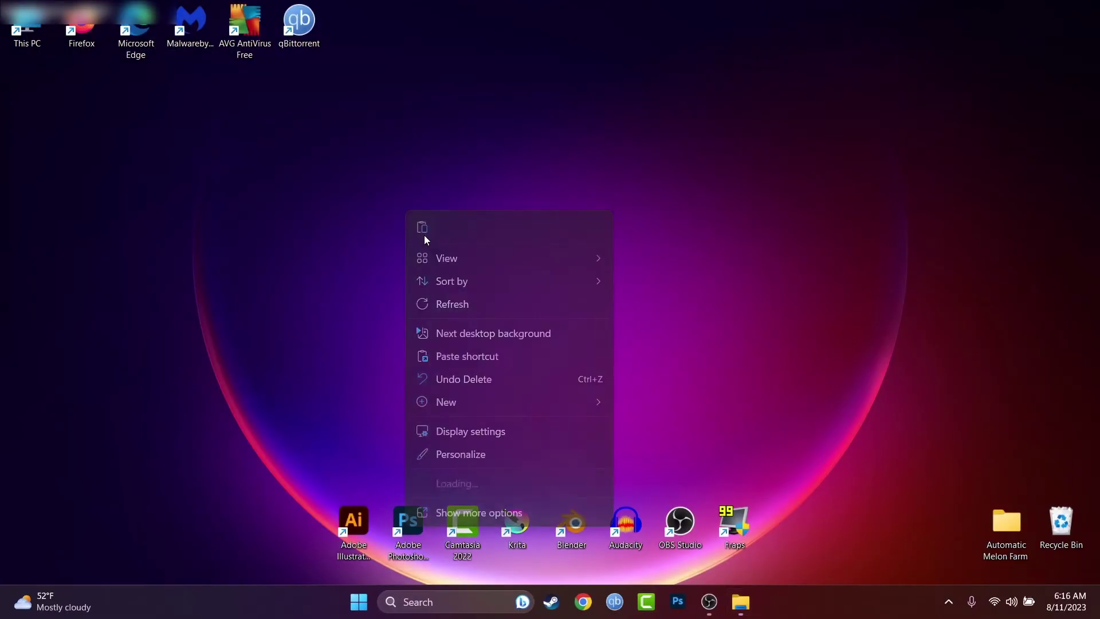
pyautogui.click(433, 306)
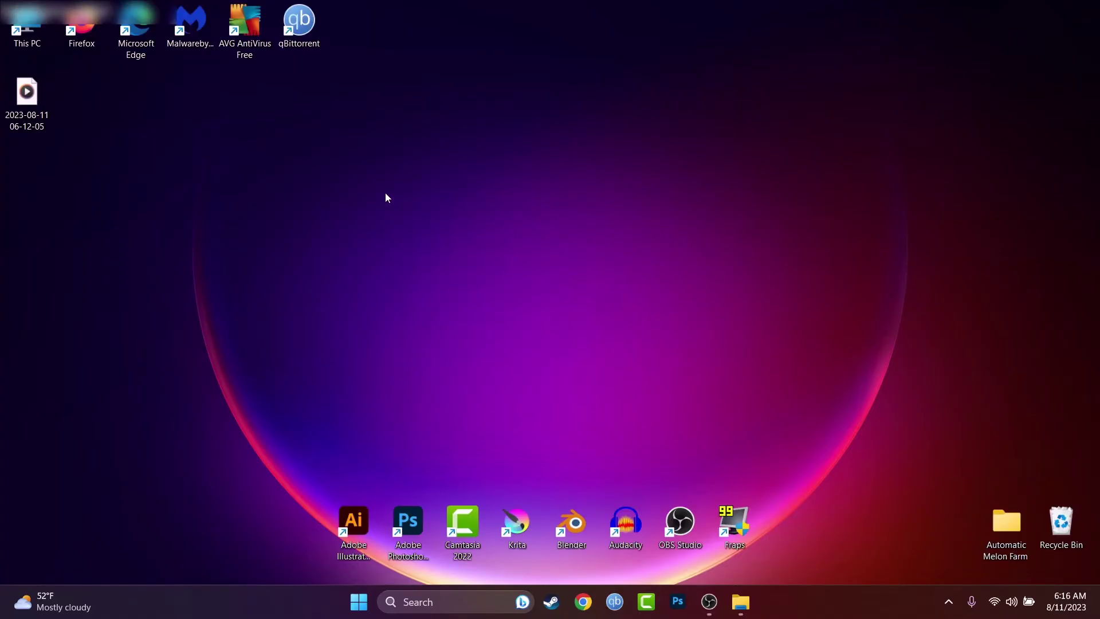